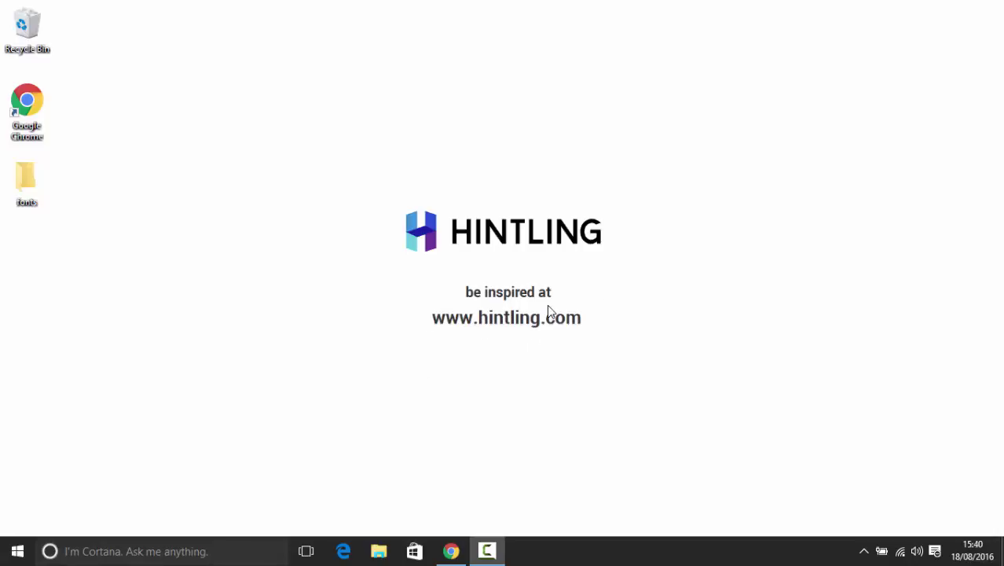
Step: Switch to Chrome to view the featured fonts on 1001freefonts.com, dismiss the downloads bar and minimise the browser
{"action": "left_click", "coordinate": [445, 556]}
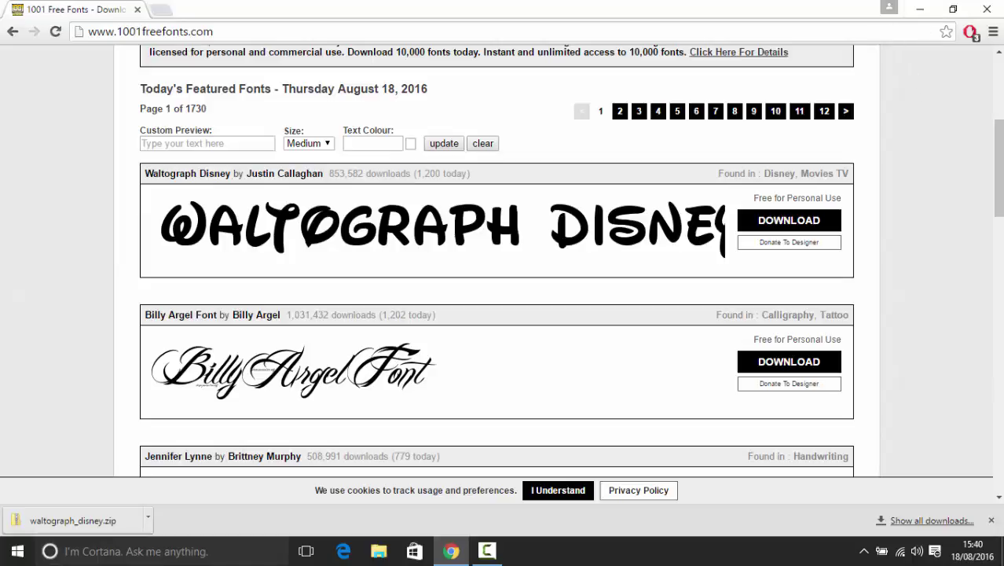
{"action": "left_click", "coordinate": [991, 520]}
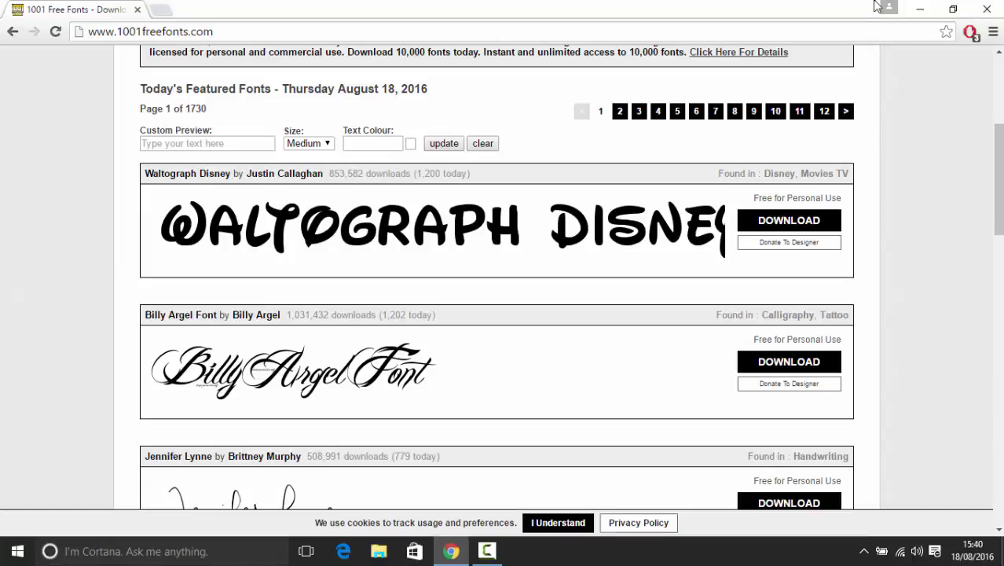
{"action": "left_click", "coordinate": [918, 9]}
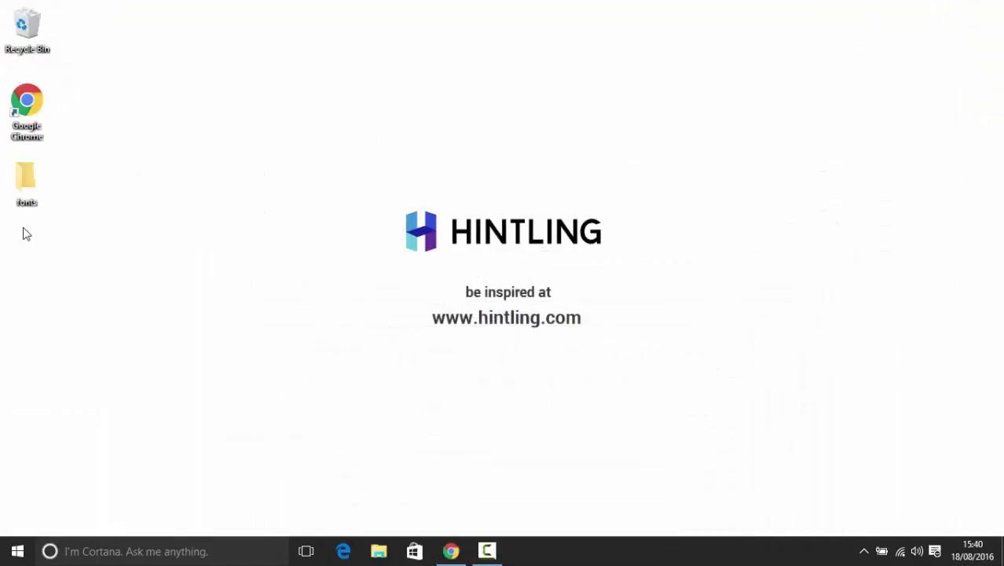
Step: Open the fonts folder on the desktop and look inside the coneria_script archive
{"action": "double_click", "coordinate": [35, 189]}
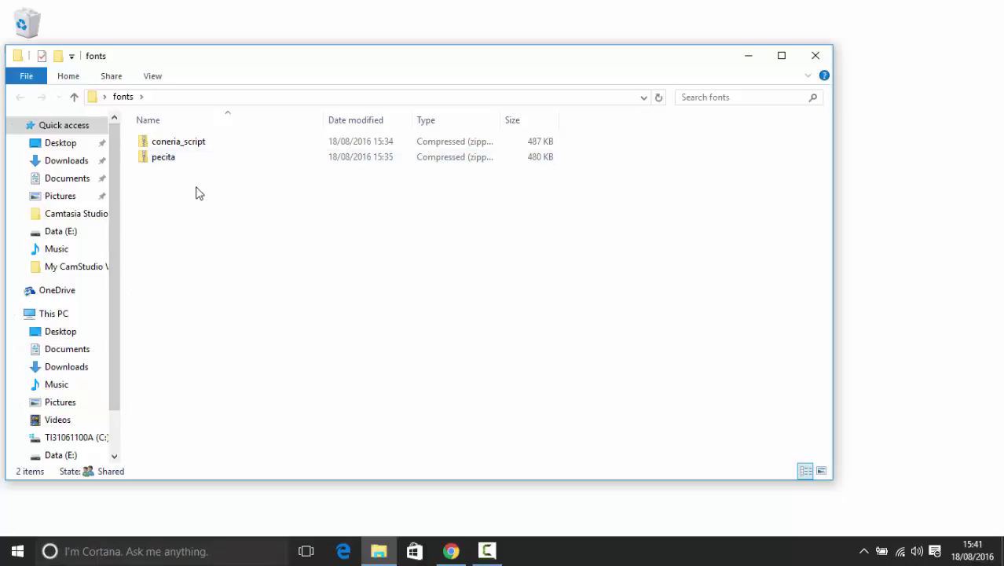
{"action": "left_click", "coordinate": [180, 148]}
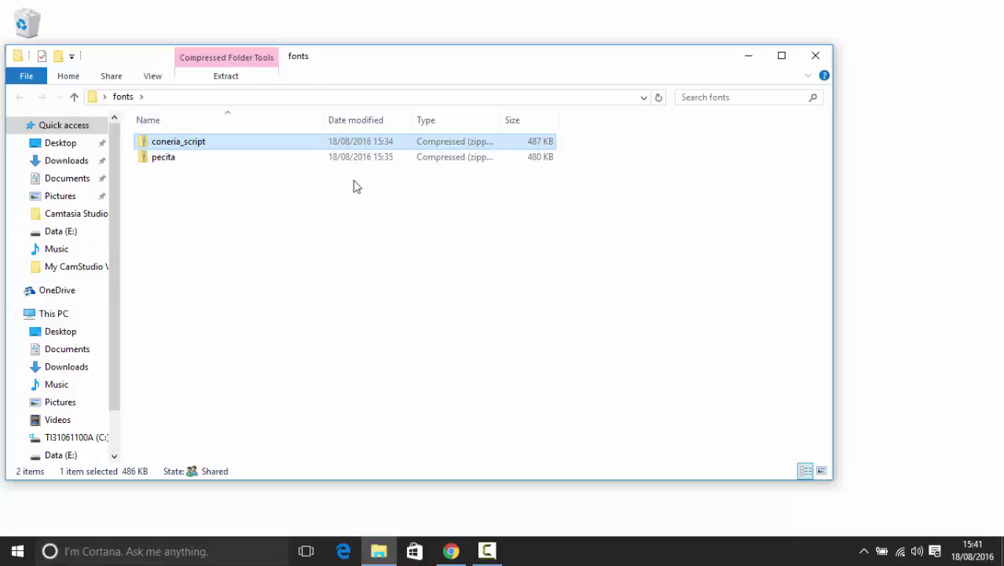
{"action": "double_click", "coordinate": [253, 146]}
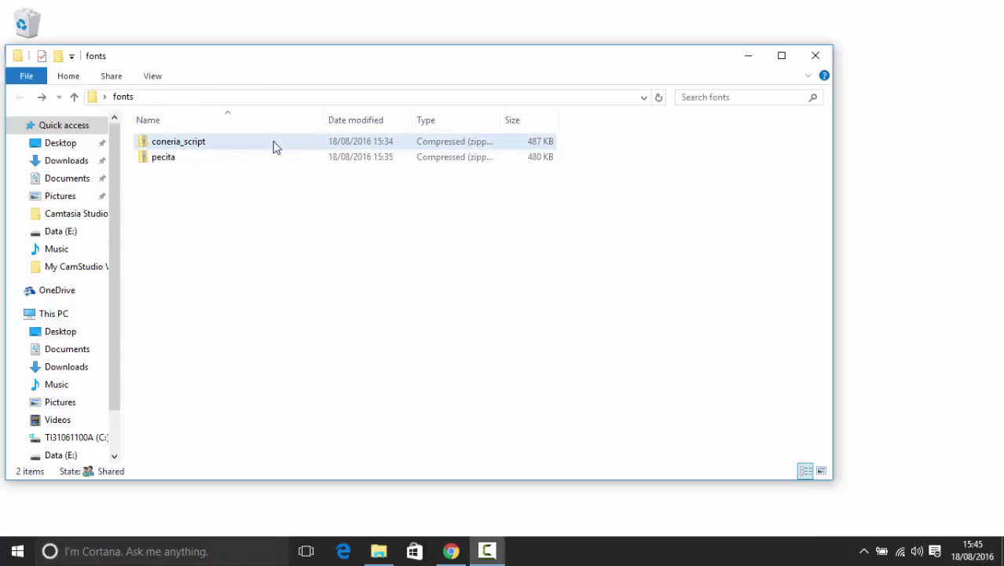
Step: Extract all files from the coneria_script archive into a coneria_script folder inside the fonts folder
{"action": "right_click", "coordinate": [268, 145]}
{"action": "left_click", "coordinate": [221, 144]}
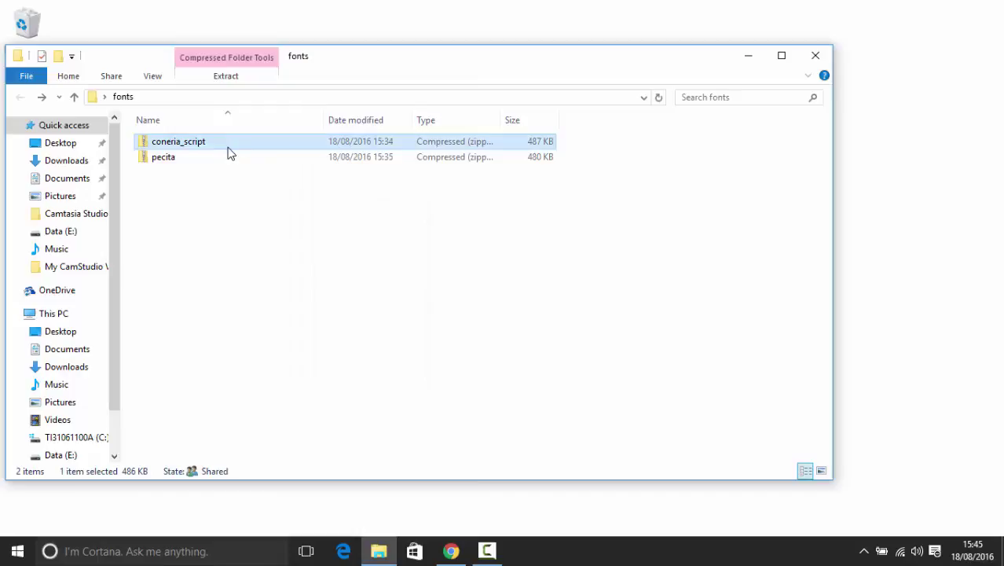
{"action": "right_click", "coordinate": [228, 147]}
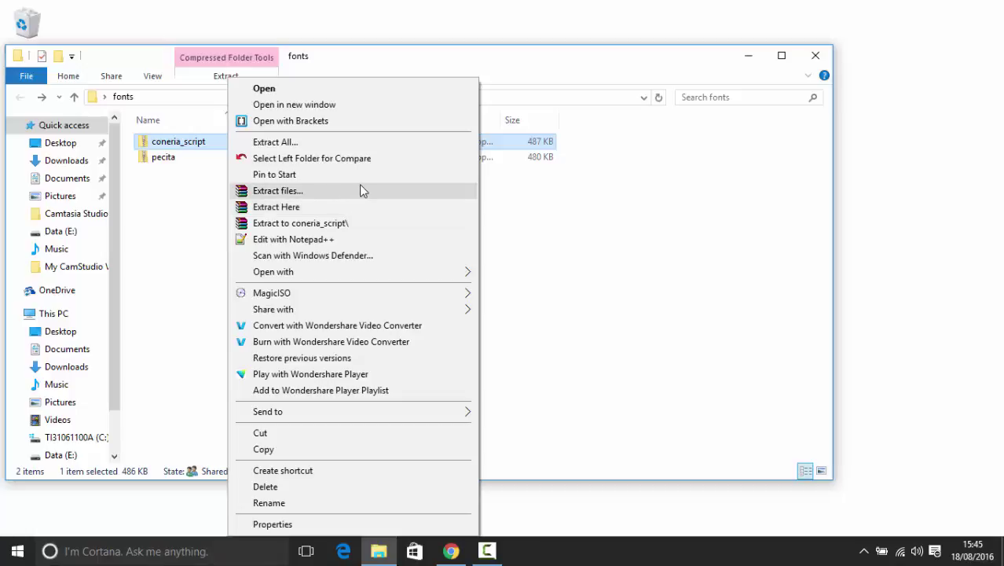
{"action": "left_click", "coordinate": [302, 141]}
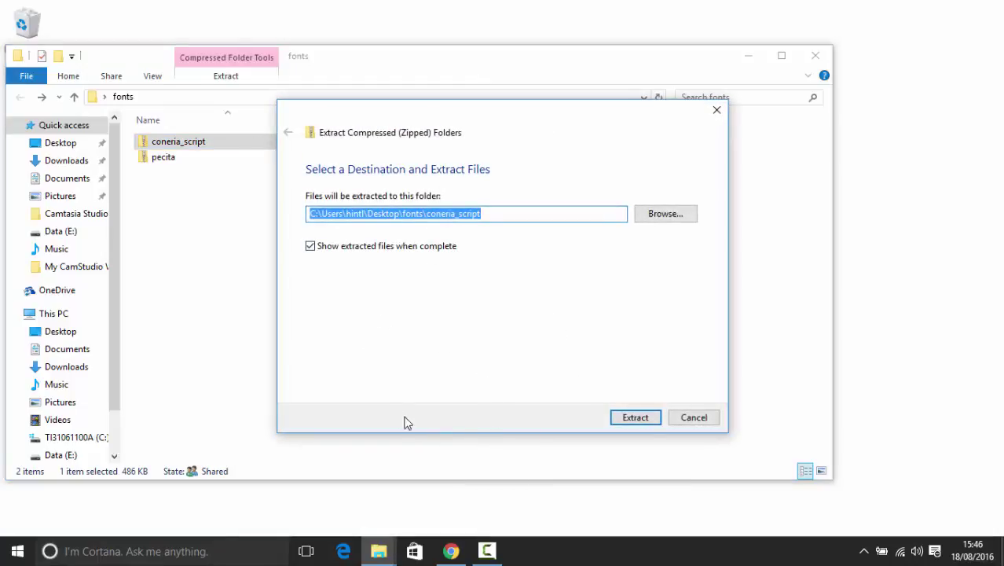
{"action": "left_click_drag", "start_coordinate": [351, 213], "coordinate": [627, 202]}
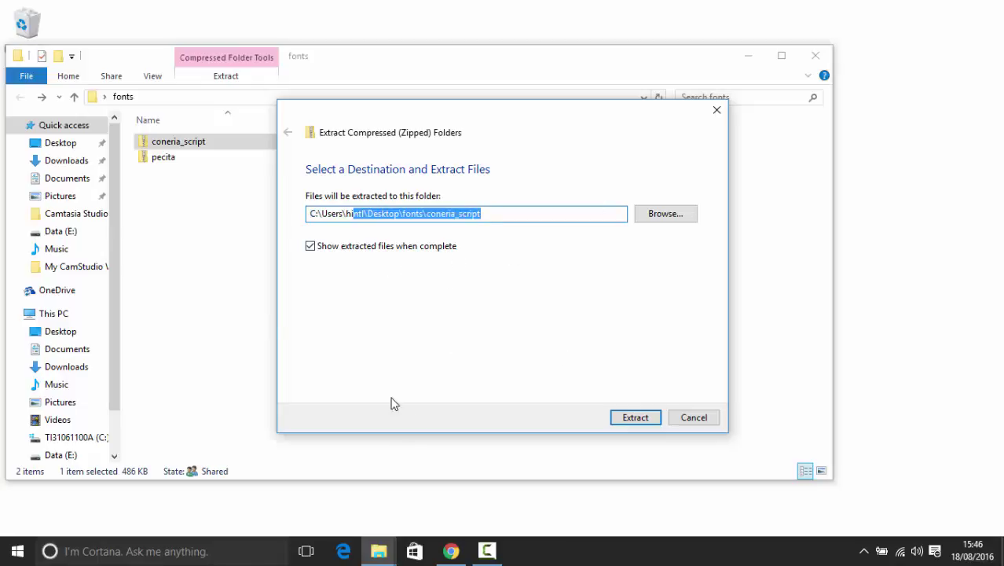
{"action": "left_click", "coordinate": [638, 418]}
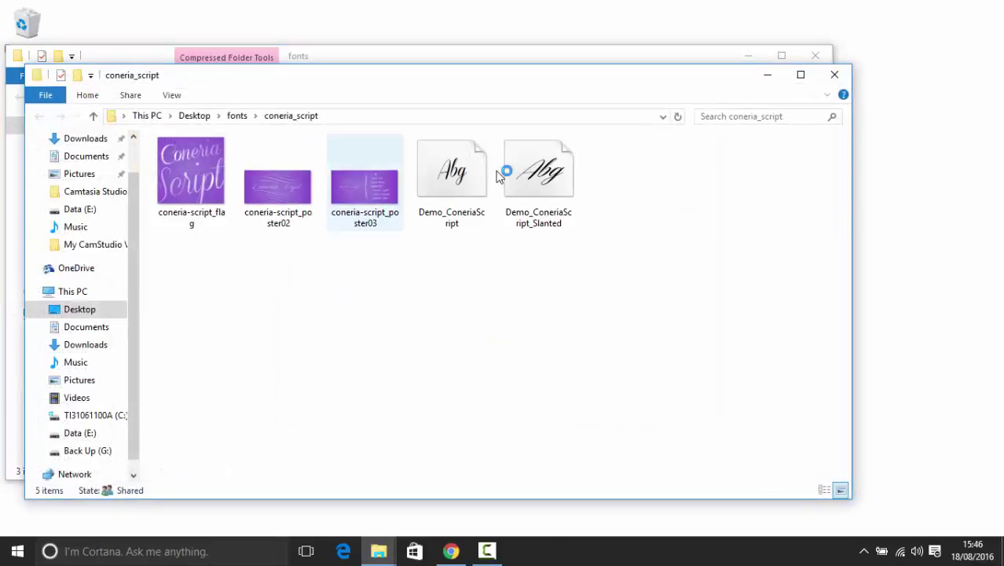
Step: Examine the extracted coneria_script files, telling the preview images apart from the two Demo_ConeriaScript fonts
{"action": "left_click_drag", "start_coordinate": [392, 326], "coordinate": [175, 135]}
{"action": "left_click", "coordinate": [401, 324]}
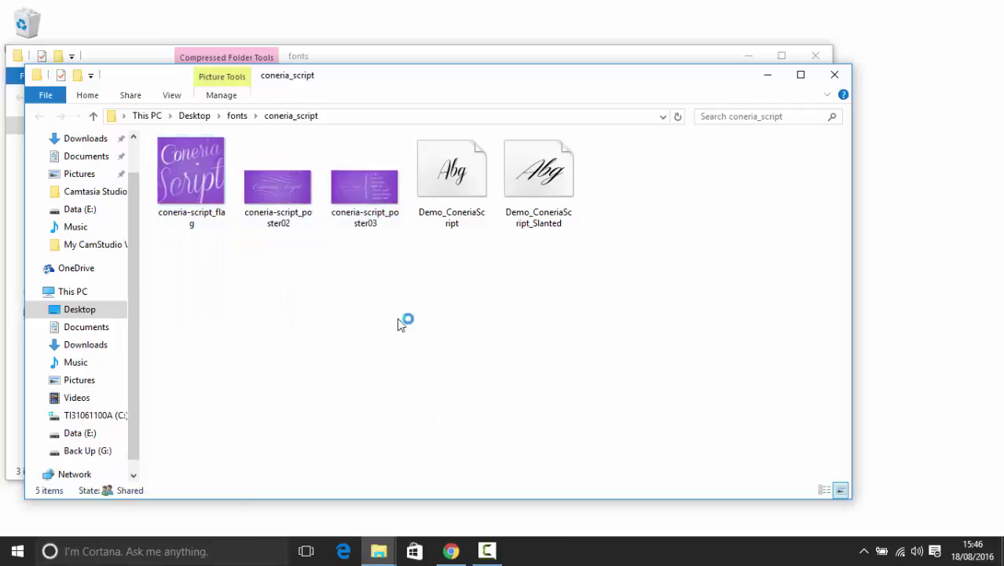
{"action": "left_click", "coordinate": [365, 187]}
{"action": "left_click", "coordinate": [259, 192]}
{"action": "left_click", "coordinate": [166, 185]}
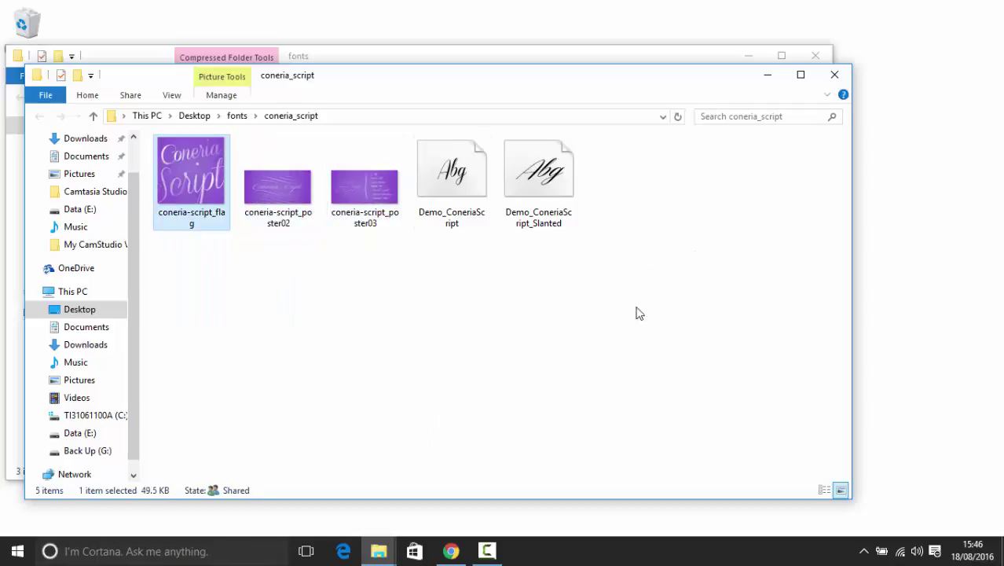
{"action": "left_click_drag", "start_coordinate": [623, 332], "coordinate": [432, 155]}
{"action": "left_click", "coordinate": [470, 169]}
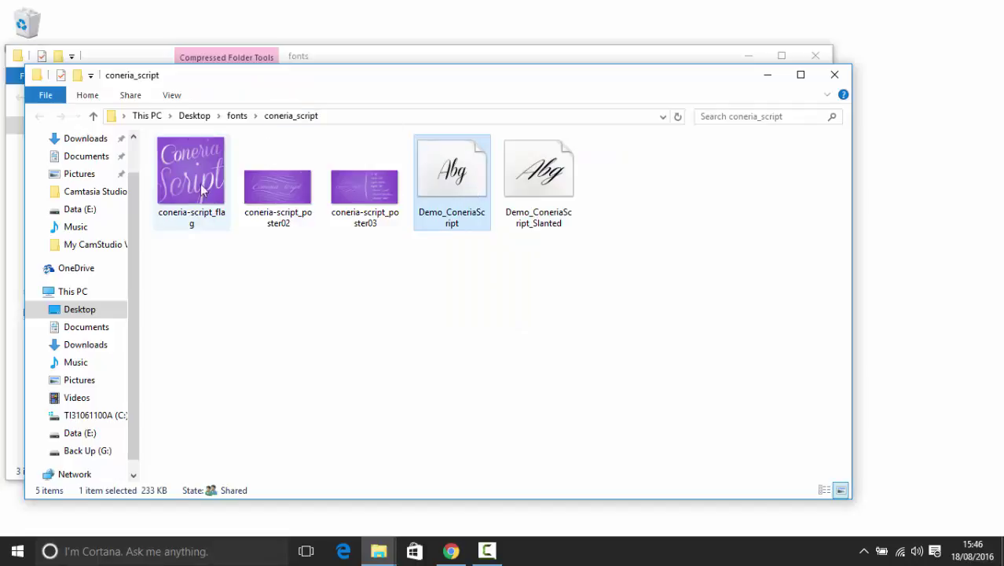
Step: Show the extracted coneria_script files in the Details layout to identify the TrueType fonts, and close the window
{"action": "left_click", "coordinate": [173, 95]}
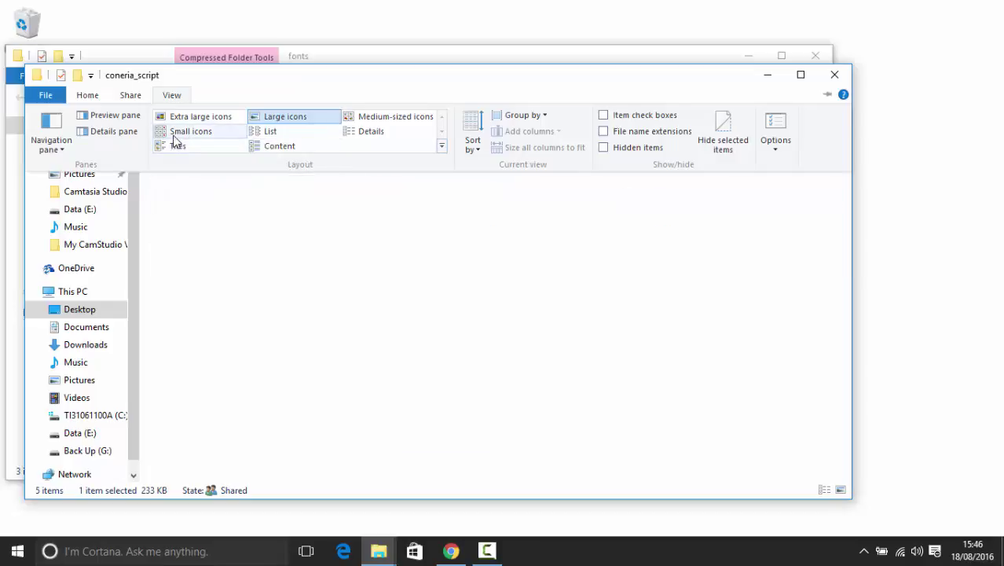
{"action": "left_click", "coordinate": [366, 131]}
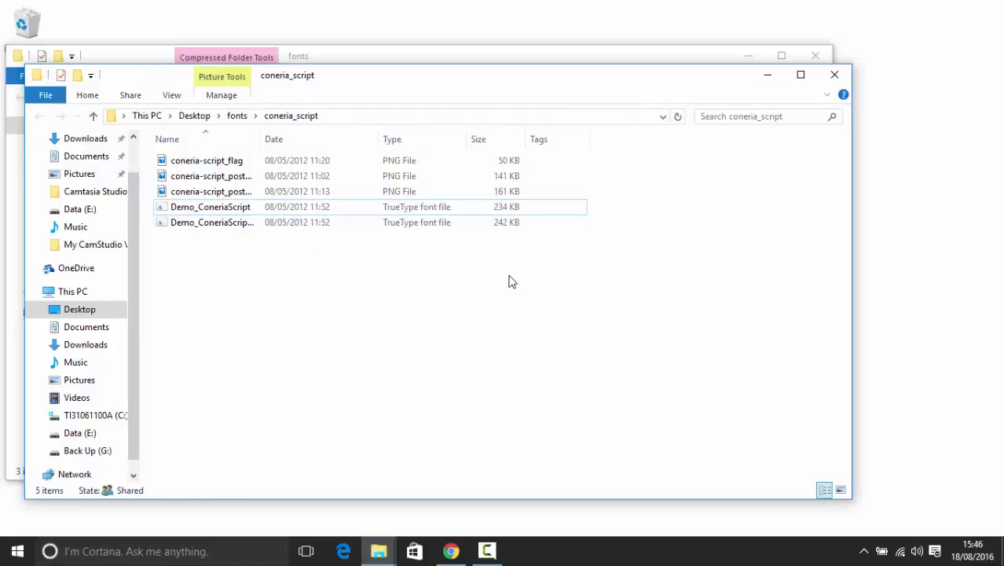
{"action": "left_click_drag", "start_coordinate": [509, 280], "coordinate": [196, 205]}
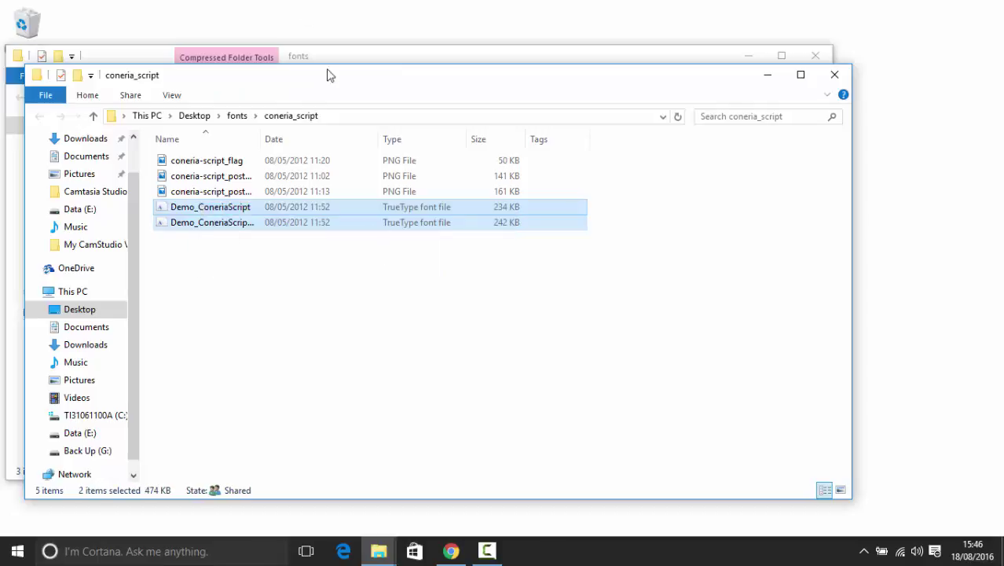
{"action": "left_click", "coordinate": [834, 75]}
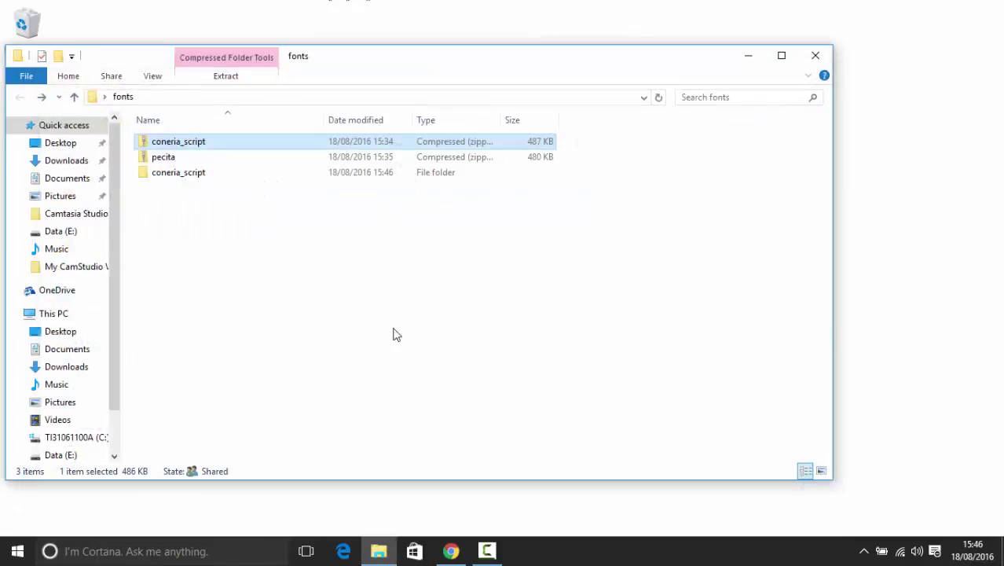
Step: Extract all files from the pecita archive into its own folder inside the fonts folder
{"action": "left_click", "coordinate": [175, 178]}
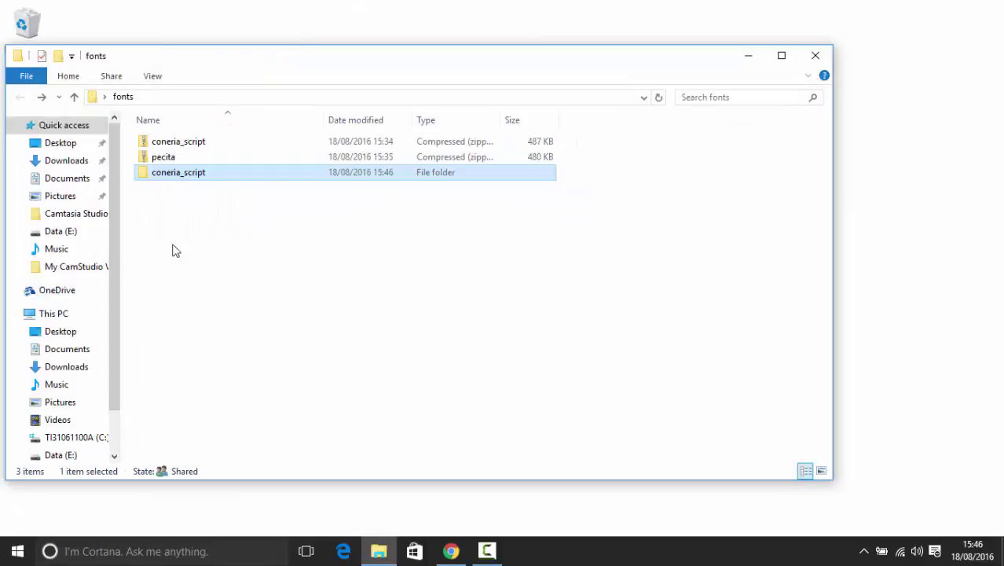
{"action": "right_click", "coordinate": [186, 157]}
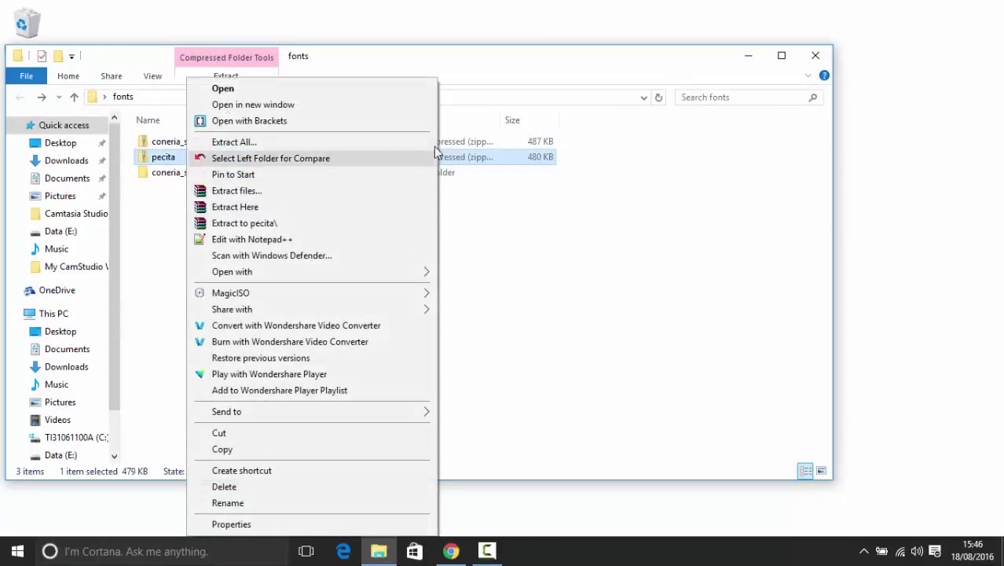
{"action": "left_click", "coordinate": [435, 141]}
{"action": "left_click", "coordinate": [646, 419]}
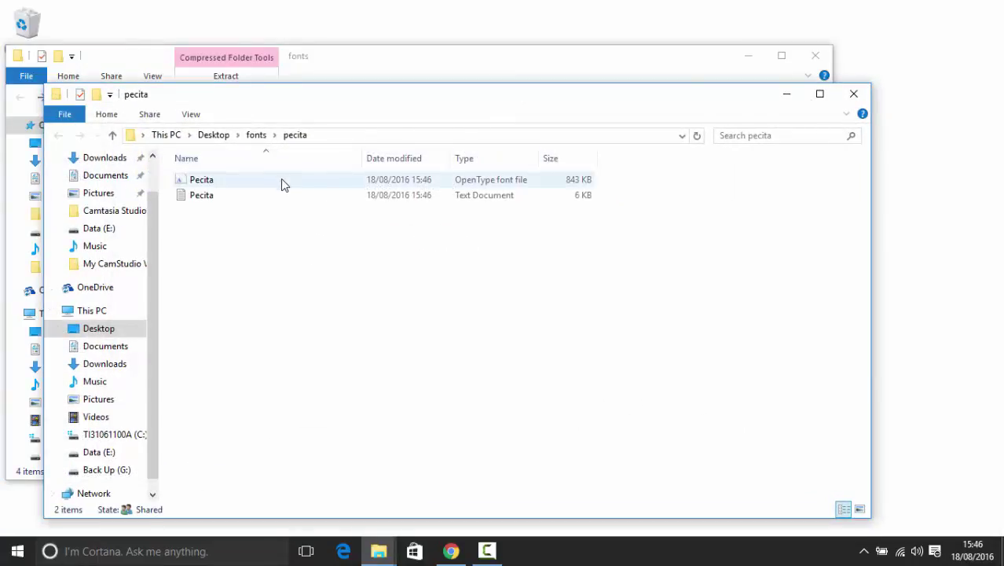
Step: Copy the Pecita OpenType font file from the extracted pecita folder into the coneria_script folder
{"action": "left_click", "coordinate": [472, 185]}
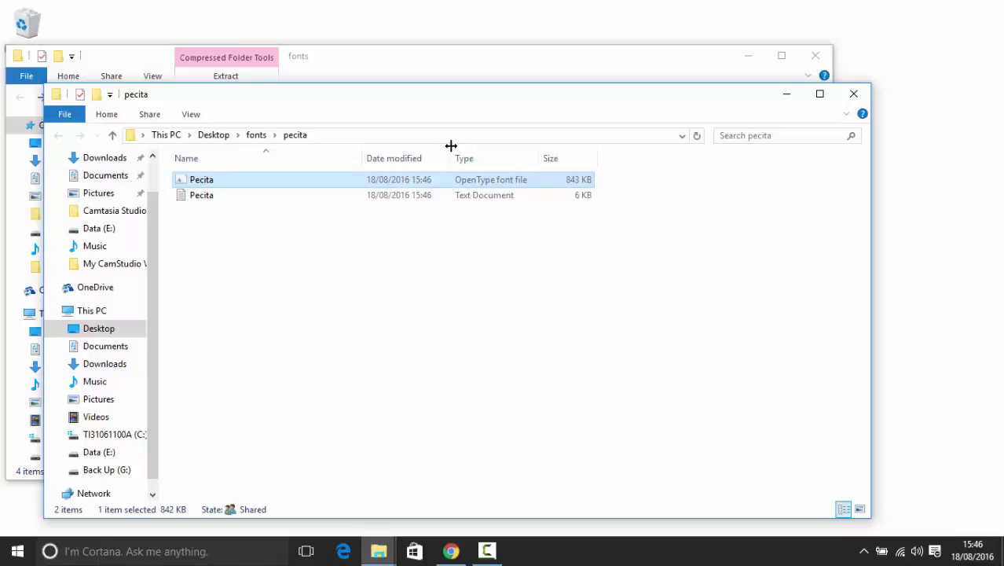
{"action": "left_click_drag", "start_coordinate": [463, 108], "coordinate": [523, 233]}
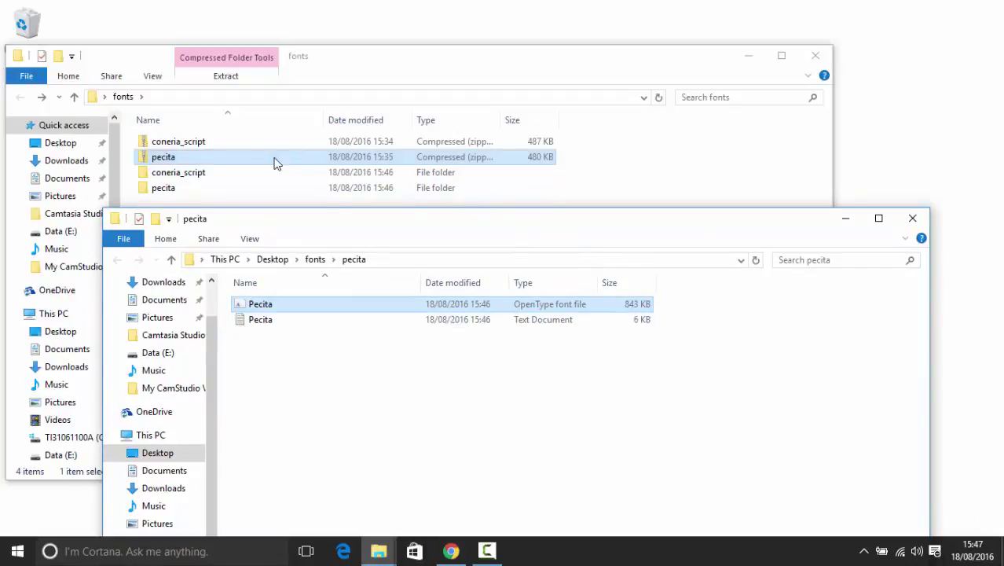
{"action": "double_click", "coordinate": [212, 175]}
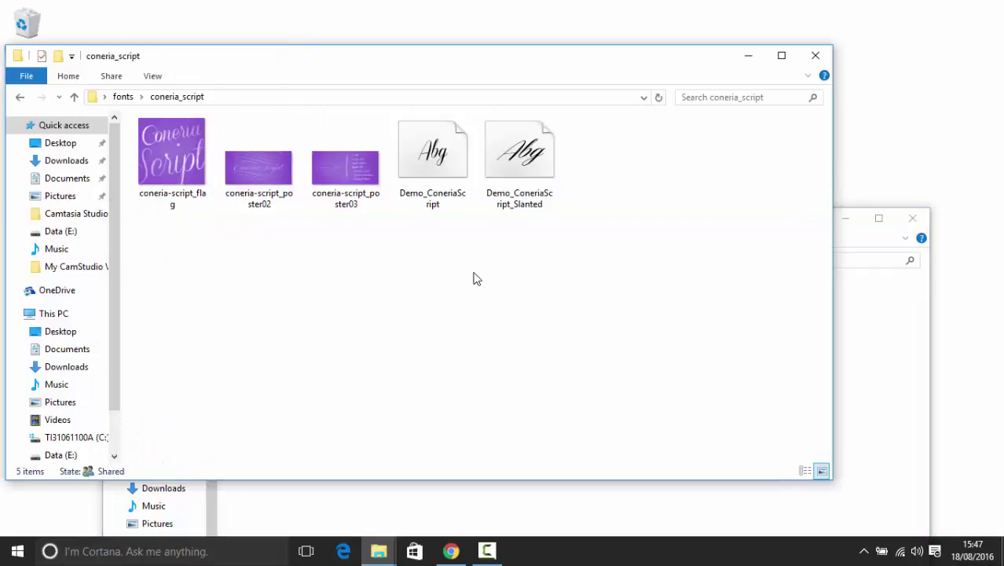
{"action": "key", "text": "ctrl+v"}
Step: Install Demo_ConeriaScript, Demo_ConeriaScript_Slanted and Pecita by copying them together into the Control Panel's Fonts folder
{"action": "left_click_drag", "start_coordinate": [672, 294], "coordinate": [409, 126]}
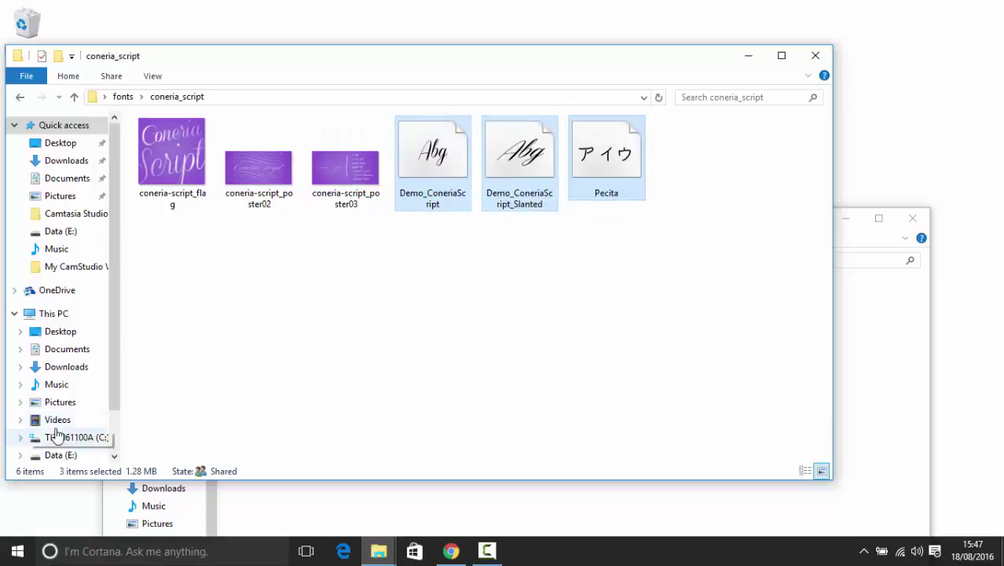
{"action": "right_click", "coordinate": [26, 557]}
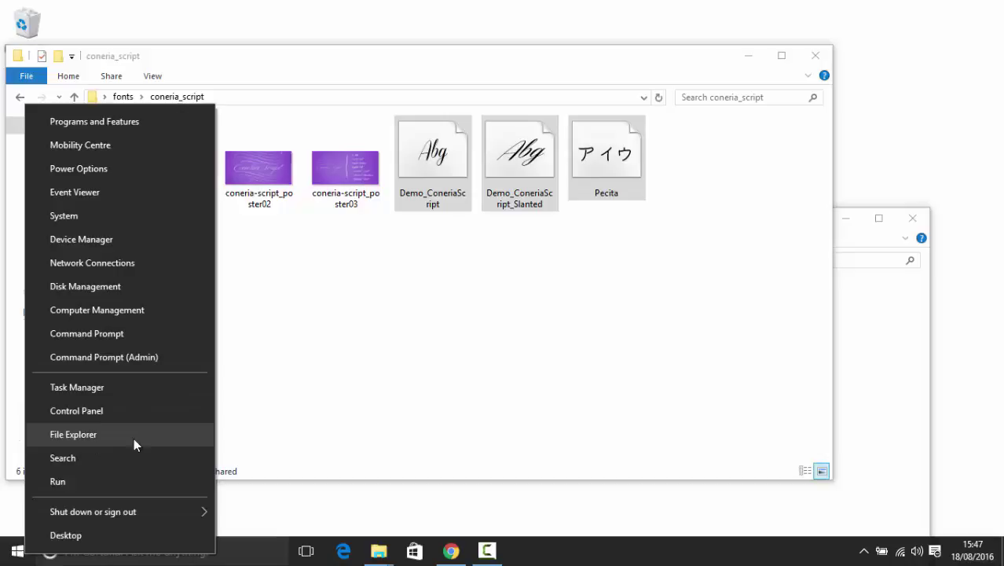
{"action": "left_click", "coordinate": [128, 410]}
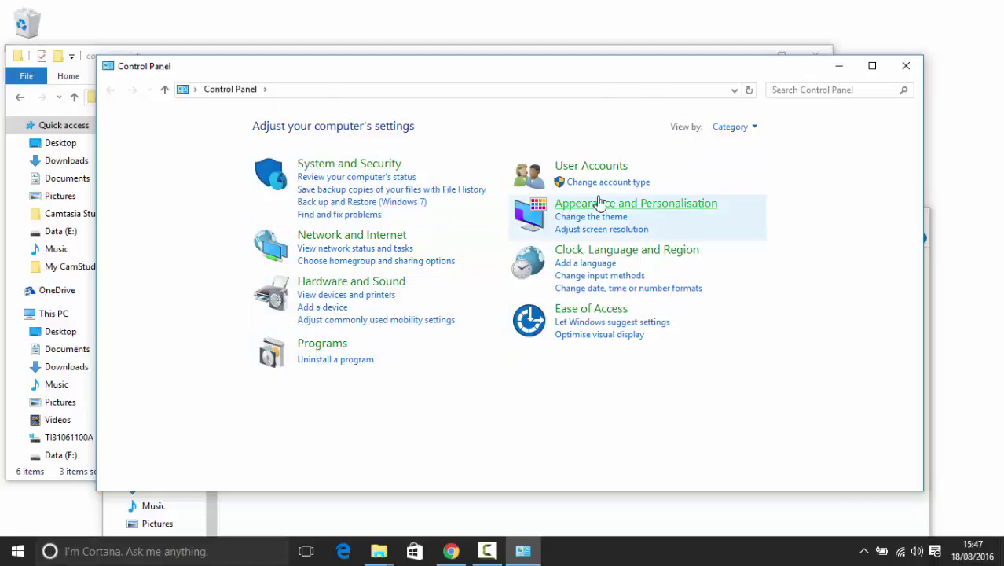
{"action": "left_click", "coordinate": [648, 203]}
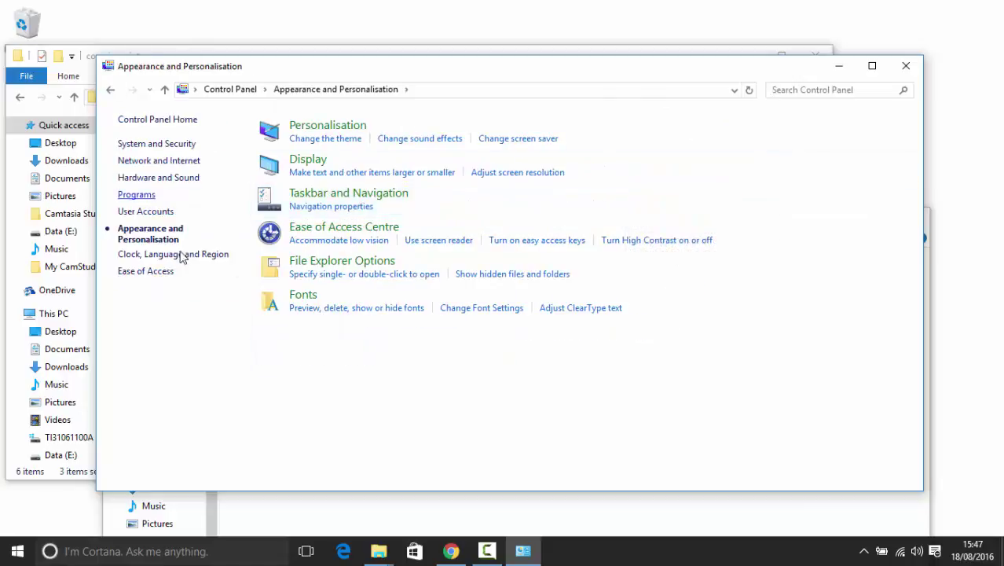
{"action": "left_click", "coordinate": [307, 297]}
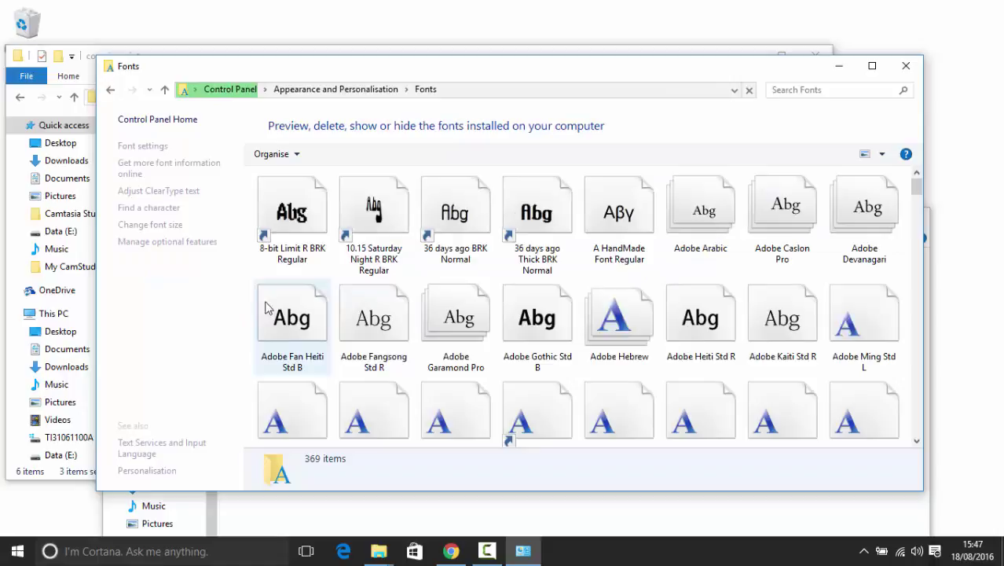
{"action": "scroll", "coordinate": [767, 275], "scroll_direction": "down", "scroll_amount": 1}
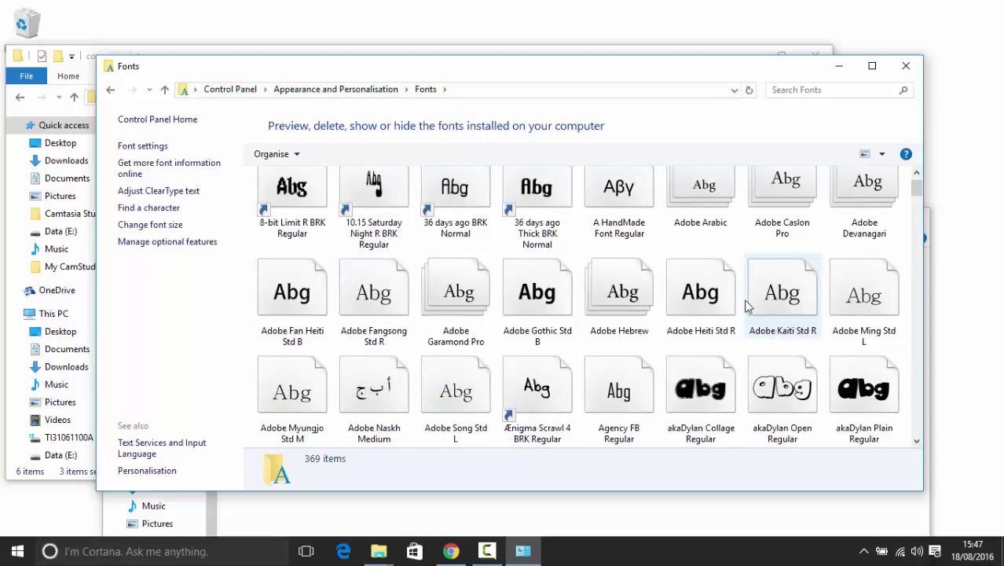
{"action": "key", "text": "ctrl+v"}
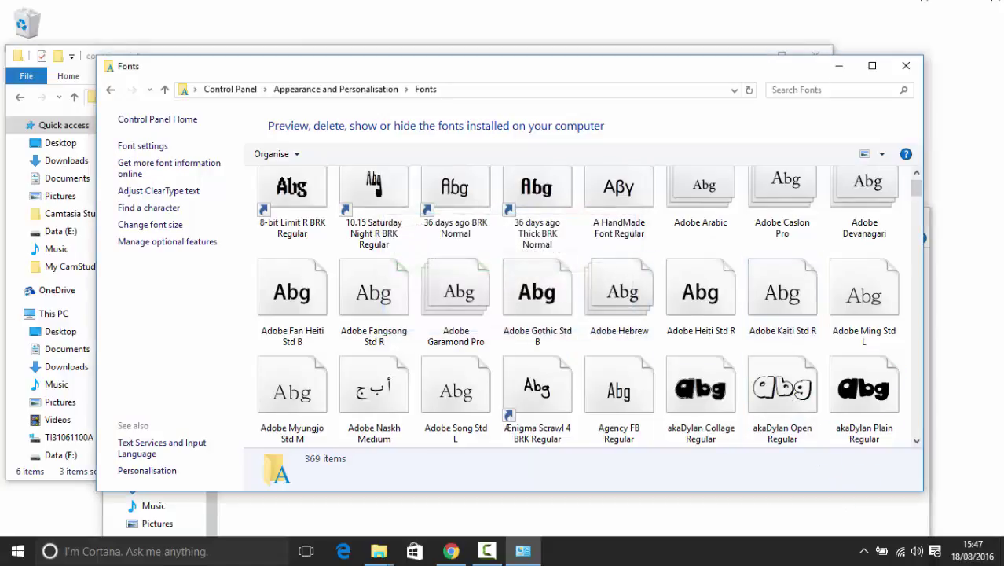
Step: Close the Fonts, coneria_script and pecita windows and open Paint with a blank canvas
{"action": "left_click", "coordinate": [906, 66]}
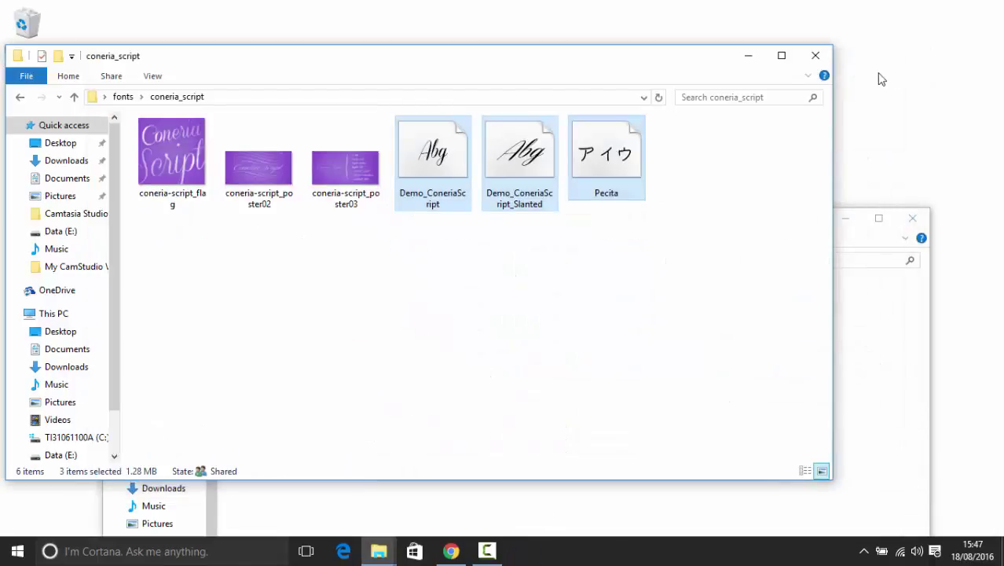
{"action": "left_click", "coordinate": [815, 57]}
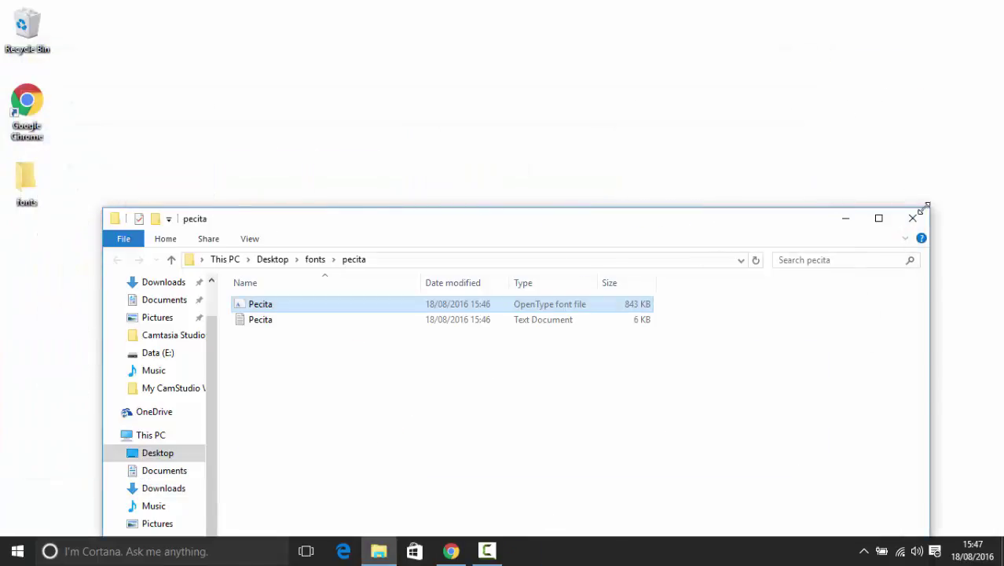
{"action": "left_click", "coordinate": [918, 214]}
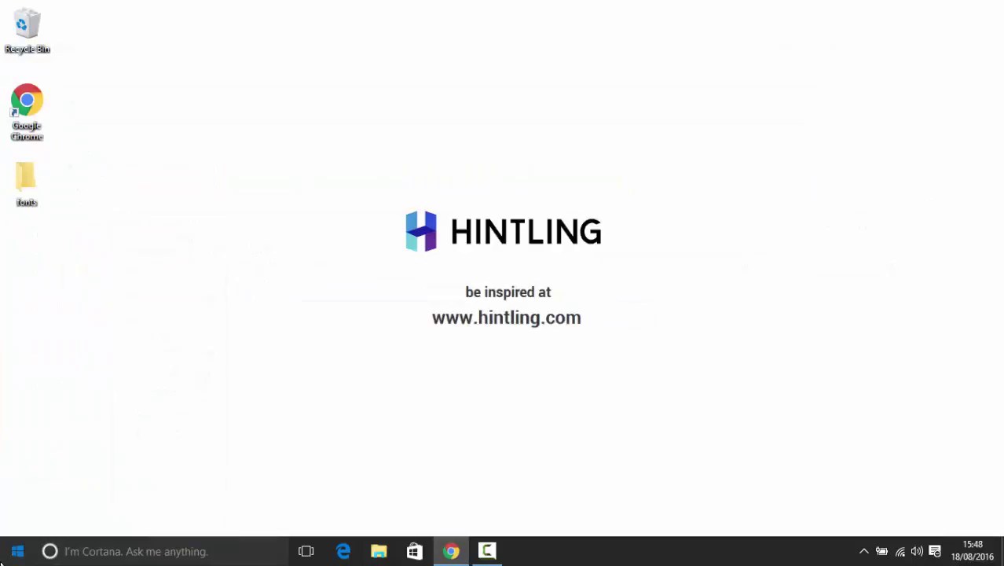
{"action": "left_click", "coordinate": [17, 551]}
{"action": "left_click", "coordinate": [70, 186]}
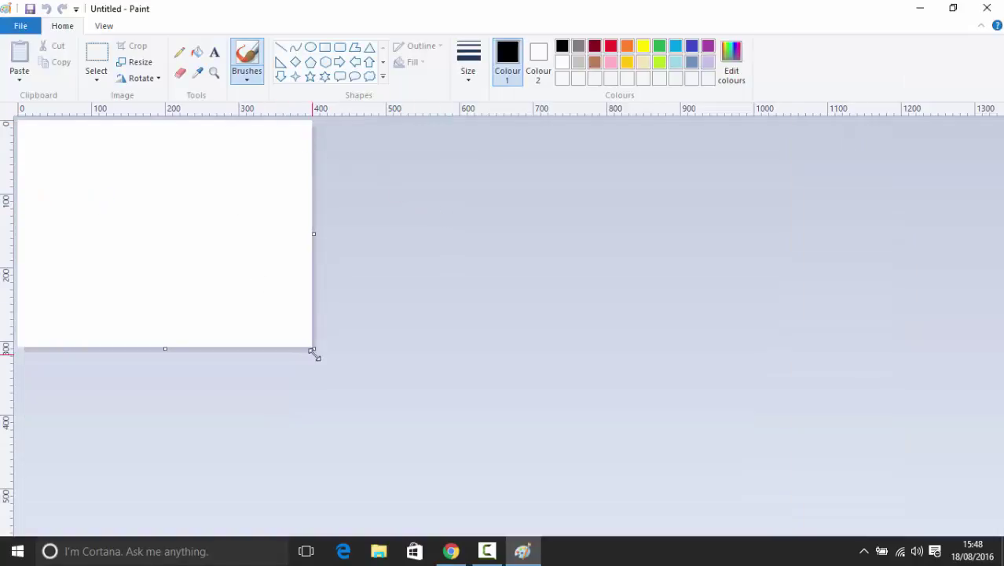
Step: Enlarge the blank canvas to about 940 by 500 pixels and restore the maximised window to a smaller size that reveals the desktop
{"action": "left_click_drag", "start_coordinate": [314, 348], "coordinate": [708, 486]}
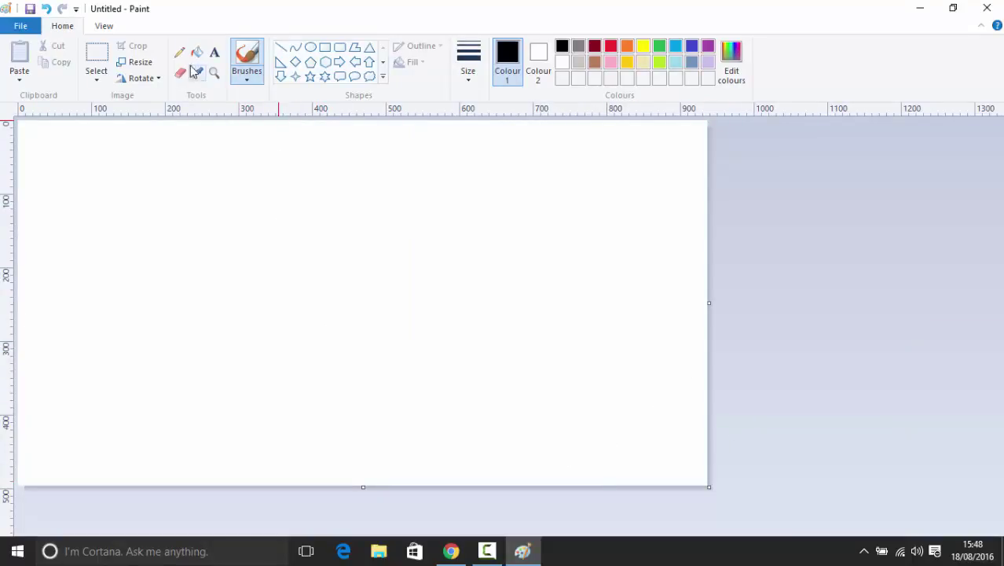
{"action": "mouse_move", "coordinate": [325, 6]}
{"action": "left_mouse_down"}
{"action": "mouse_move", "coordinate": [522, 247]}
{"action": "mouse_move", "coordinate": [520, 109]}
{"action": "mouse_move", "coordinate": [460, 69]}
{"action": "left_mouse_up"}
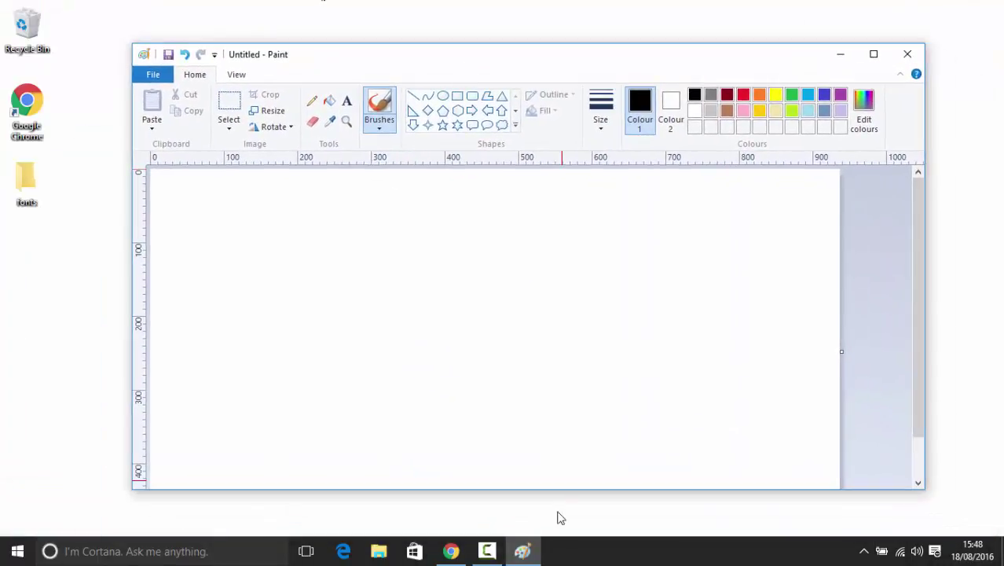
Step: Open the fonts folder on the desktop to check the names of the installed fonts, and return to the Paint canvas
{"action": "left_click", "coordinate": [33, 191]}
{"action": "double_click", "coordinate": [33, 191]}
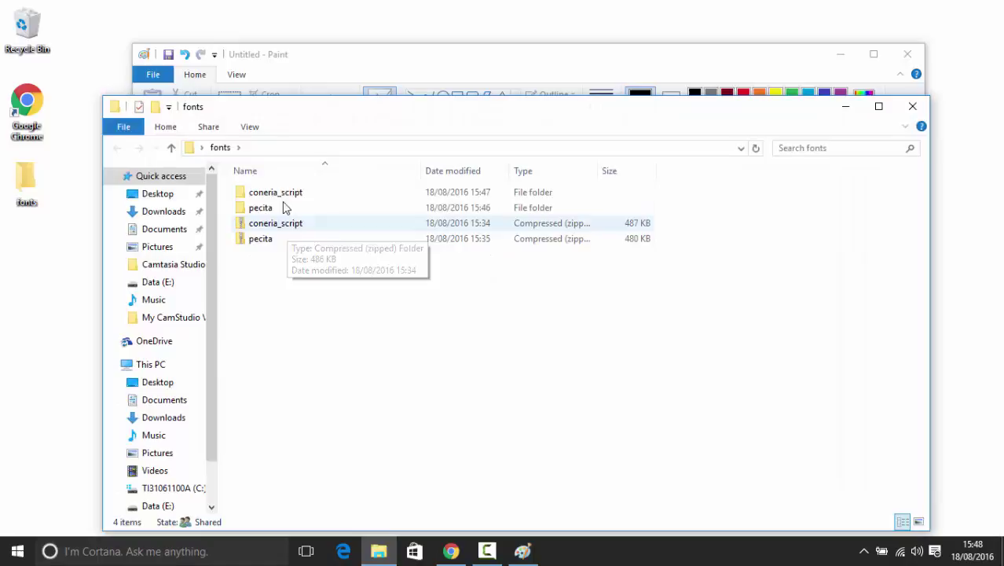
{"action": "left_click", "coordinate": [352, 73]}
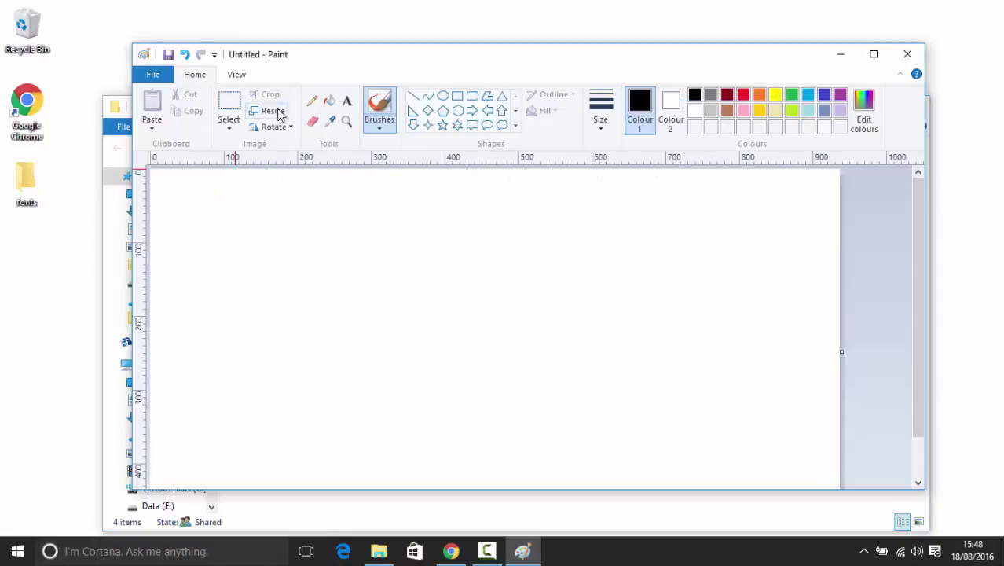
Step: Start a text box in the upper part of the canvas and set its font to Pecita
{"action": "left_click", "coordinate": [346, 101]}
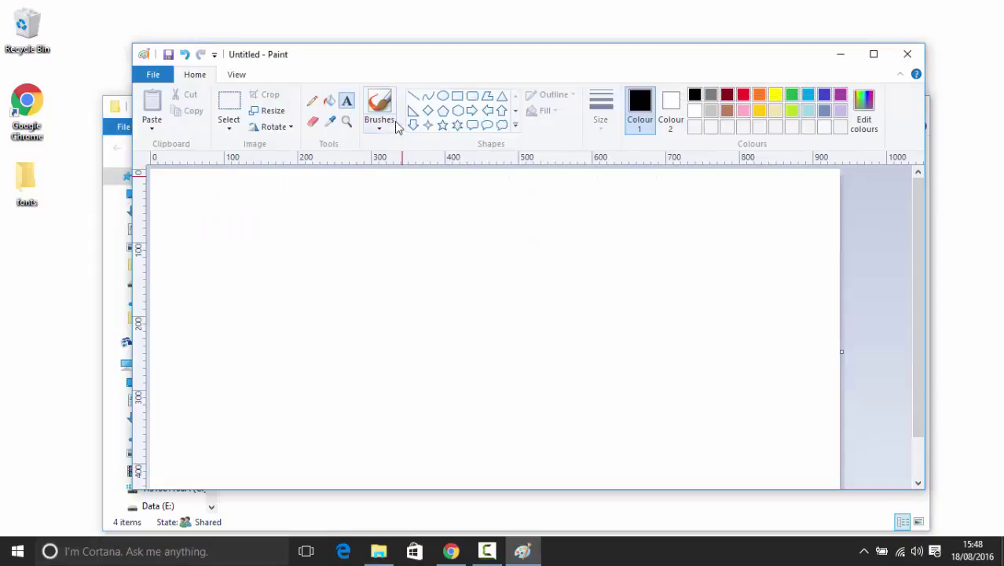
{"action": "left_click", "coordinate": [299, 250]}
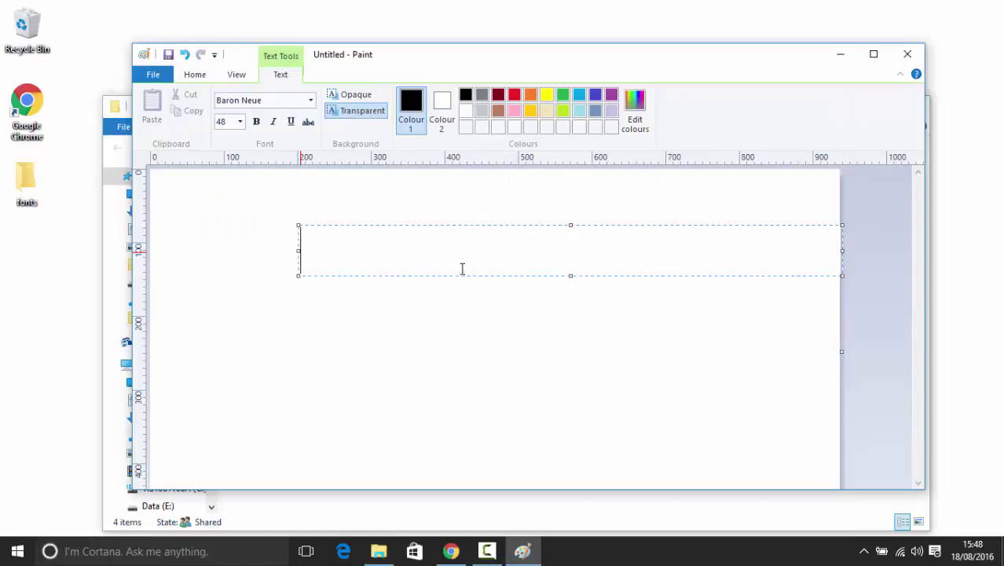
{"action": "left_click", "coordinate": [311, 104]}
{"action": "left_click", "coordinate": [311, 104]}
{"action": "left_click", "coordinate": [311, 104]}
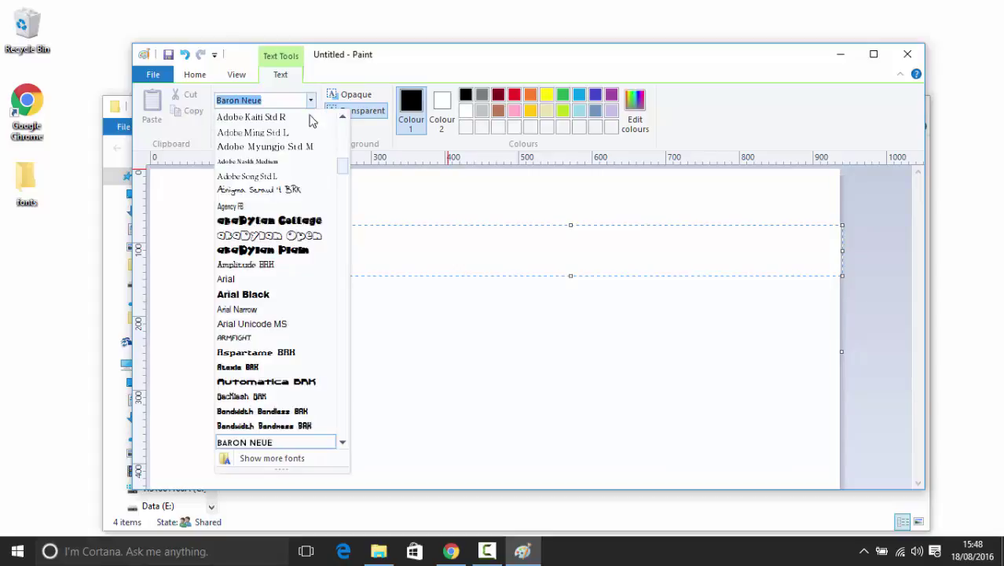
{"action": "scroll", "coordinate": [303, 295], "scroll_direction": "down", "scroll_amount": 20}
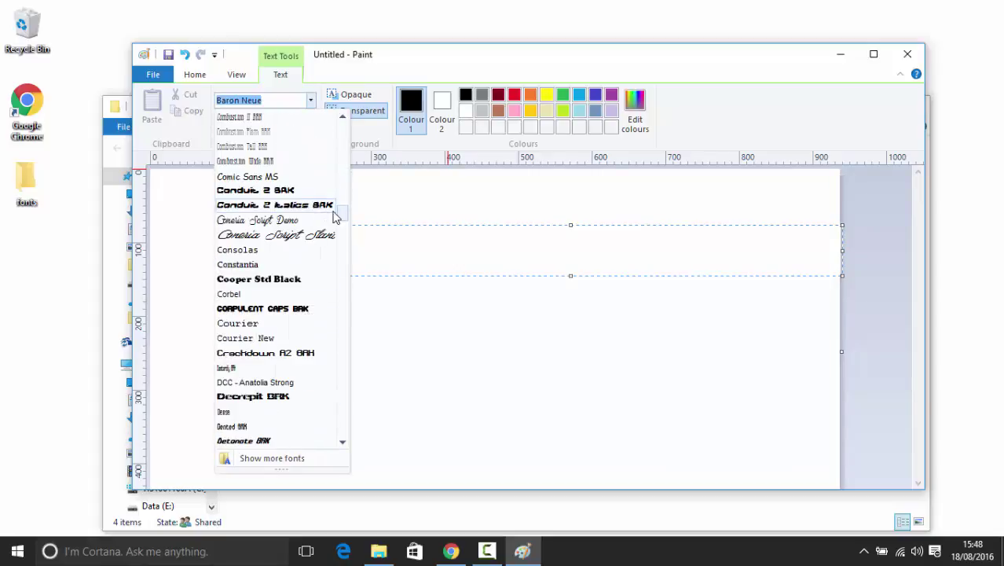
{"action": "left_click_drag", "start_coordinate": [348, 217], "coordinate": [355, 428]}
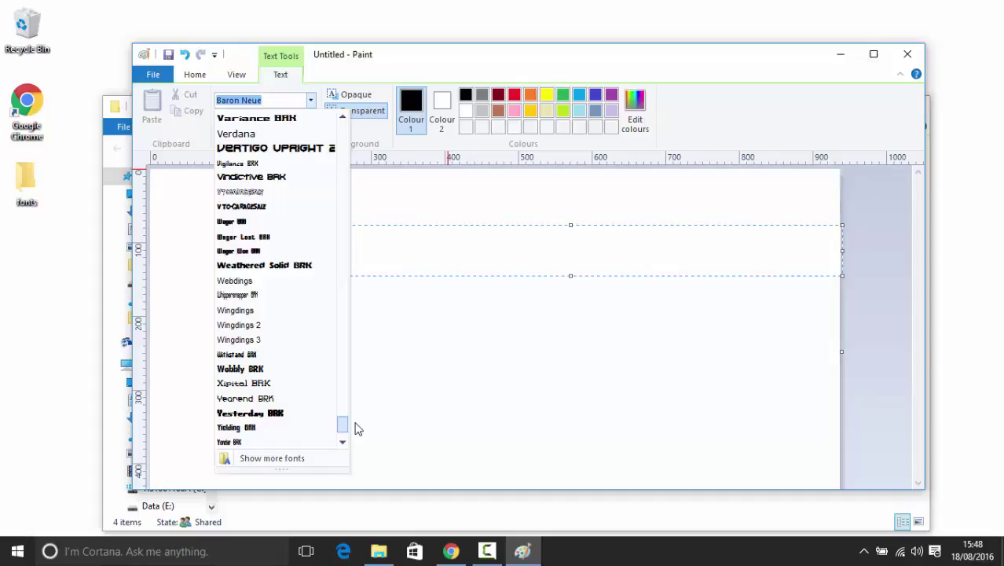
{"action": "scroll", "coordinate": [352, 415], "scroll_direction": "up", "scroll_amount": 7}
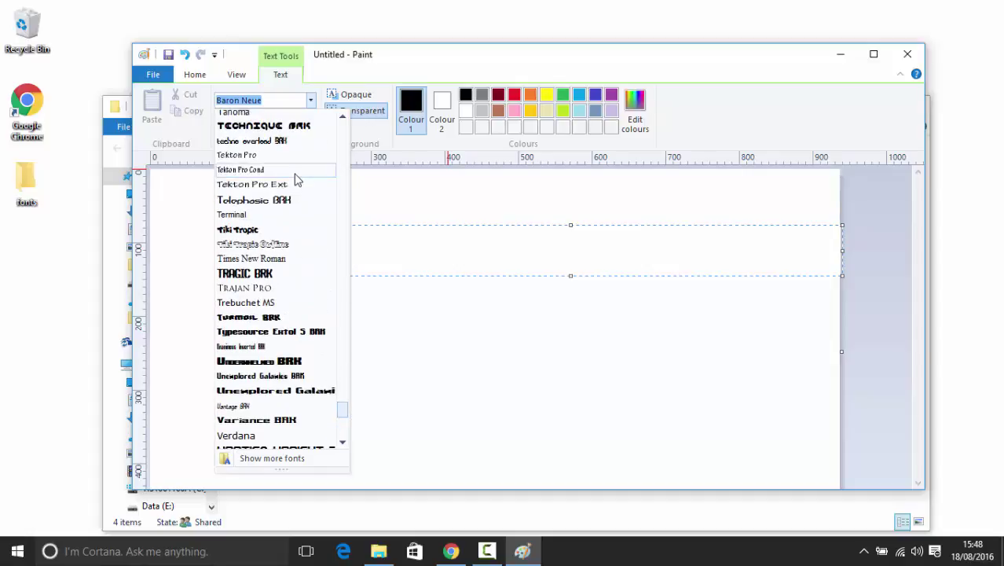
{"action": "type", "text": "Pro"}
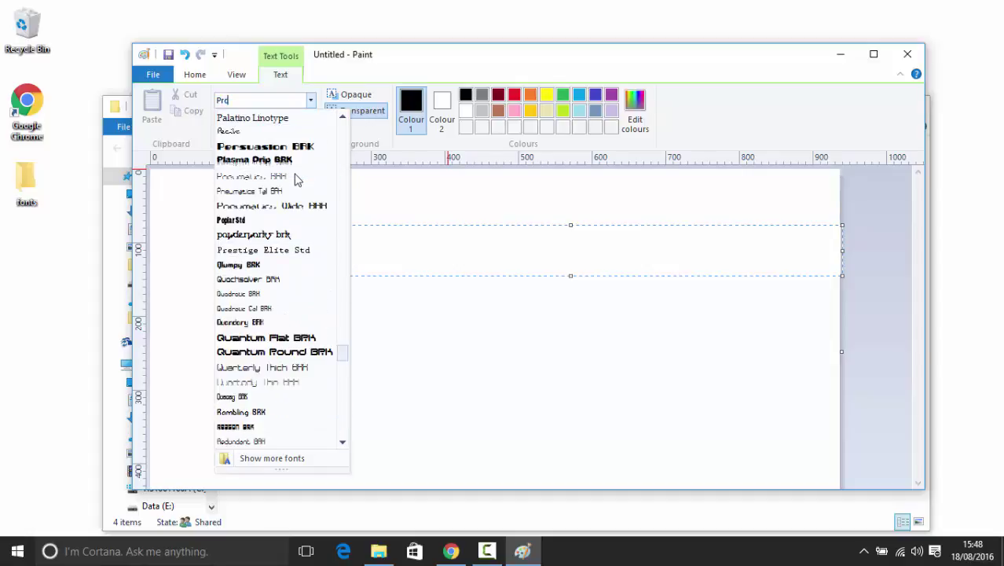
{"action": "type", "text": "r"}
{"action": "key", "text": "BackSpace"}
{"action": "key", "text": "BackSpace"}
{"action": "type", "text": "ecita"}
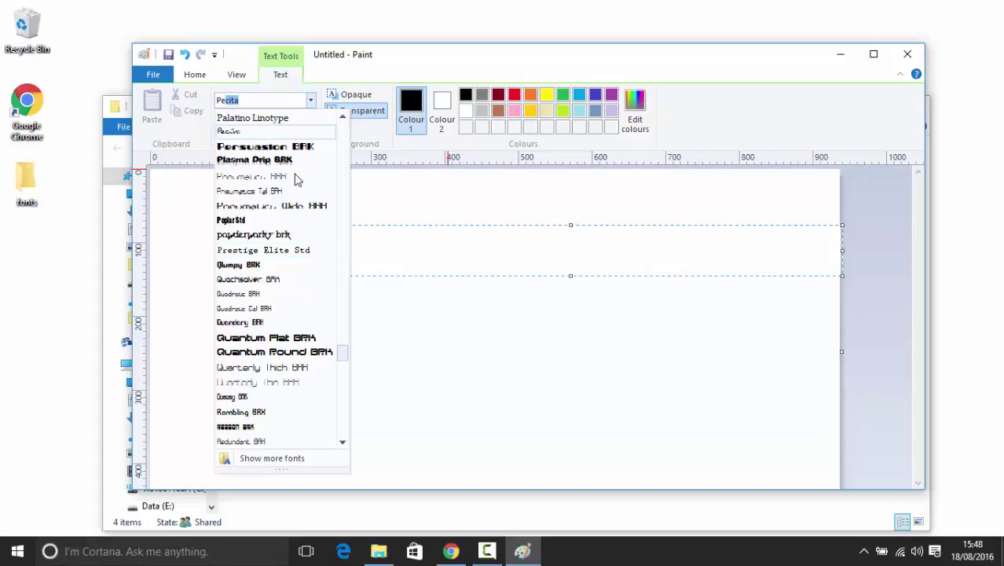
{"action": "key", "text": "Return"}
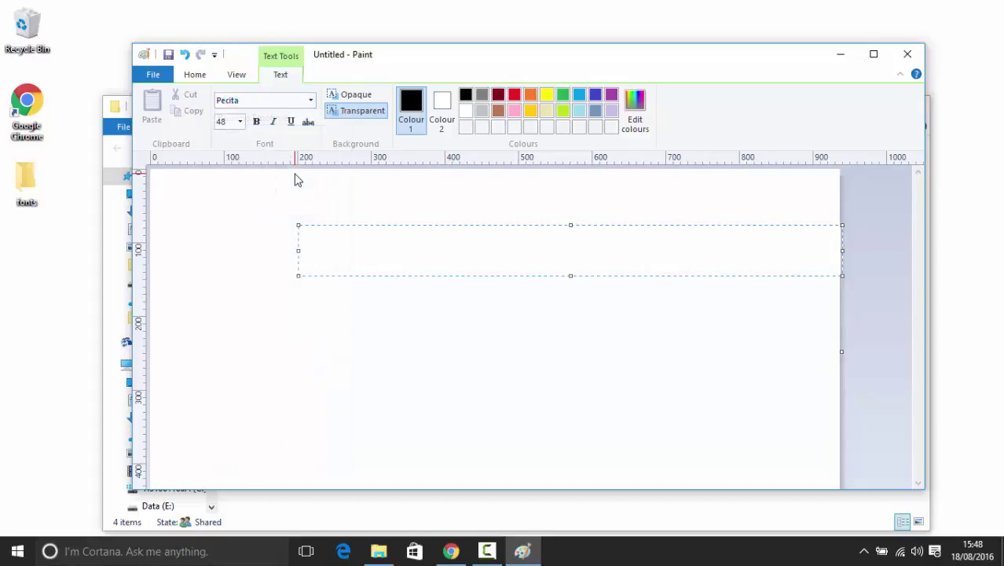
Step: Write "Hello Hintling" in the text box and commit the text to the canvas
{"action": "type", "text": "Hello"}
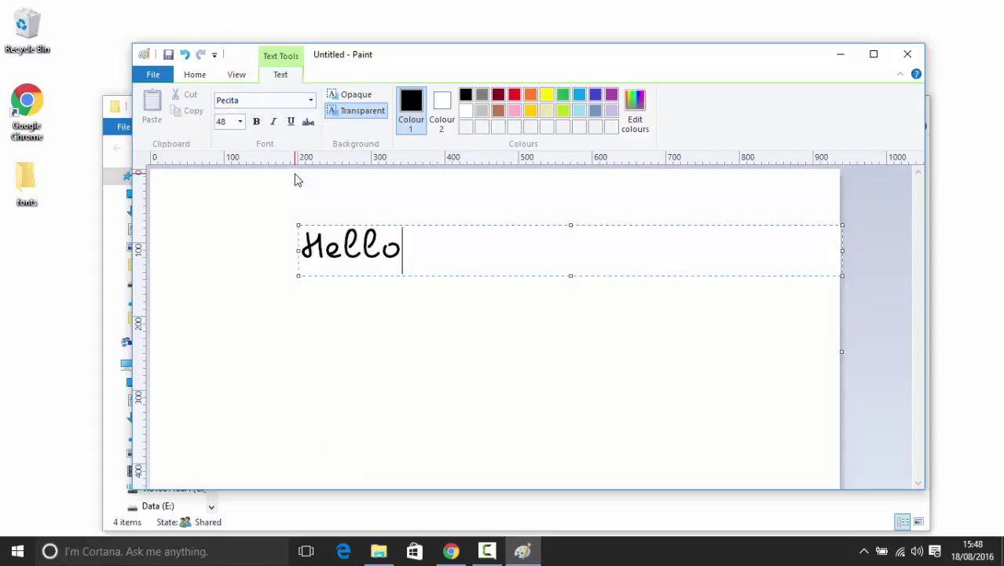
{"action": "type", "text": " Hintling"}
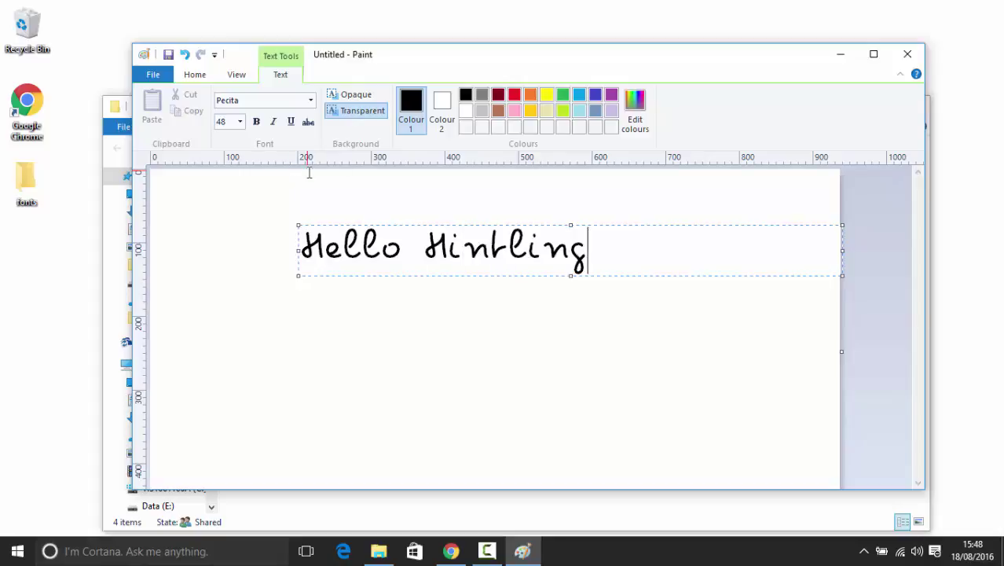
{"action": "left_click_drag", "start_coordinate": [620, 244], "coordinate": [170, 213]}
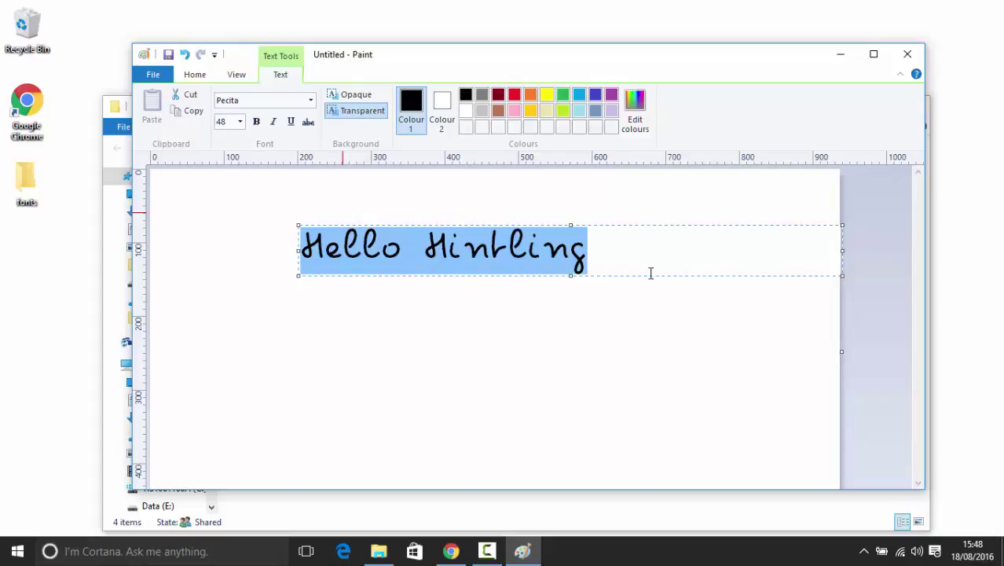
{"action": "left_click", "coordinate": [692, 360]}
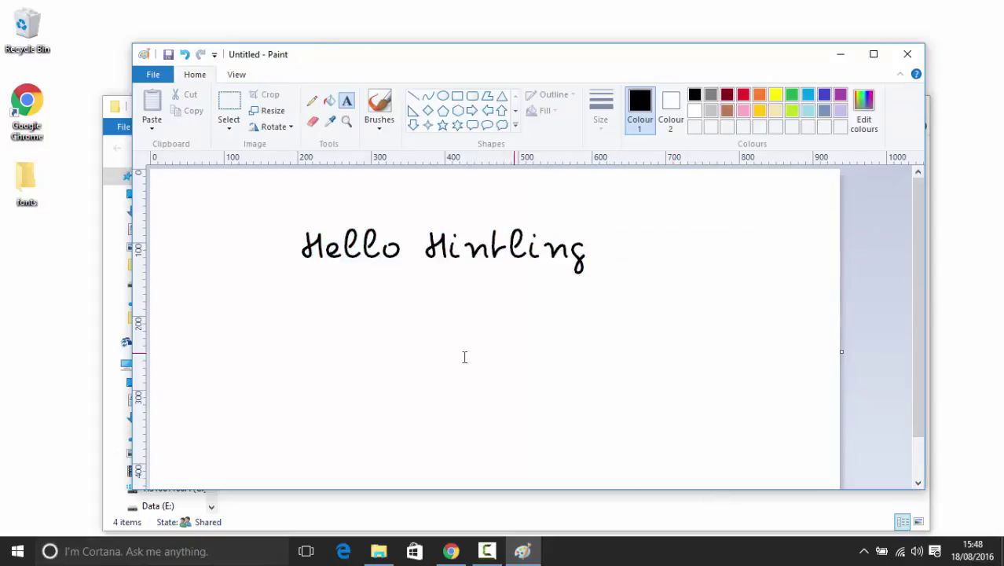
Step: Select the fonts folder on the desktop
{"action": "left_click", "coordinate": [26, 185]}
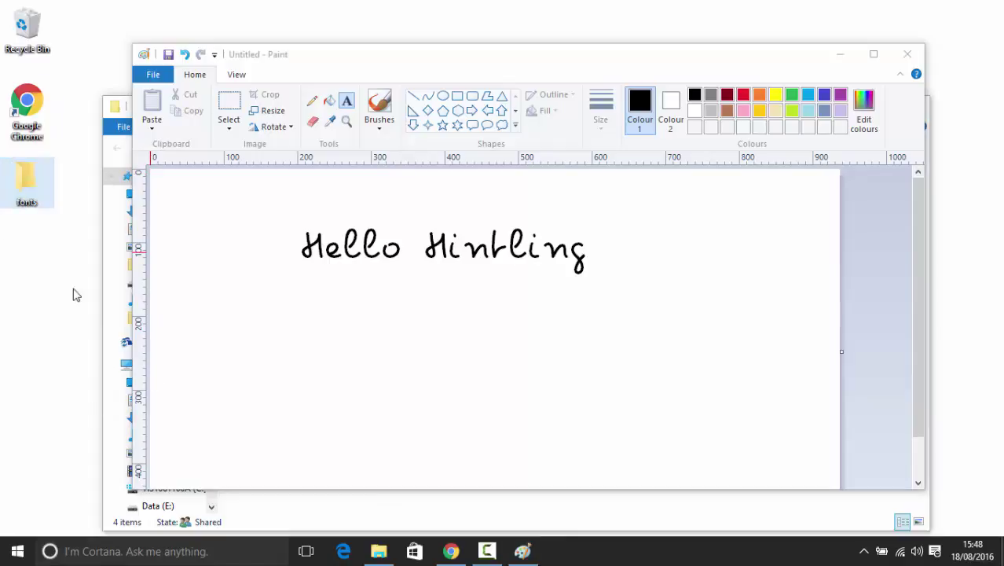